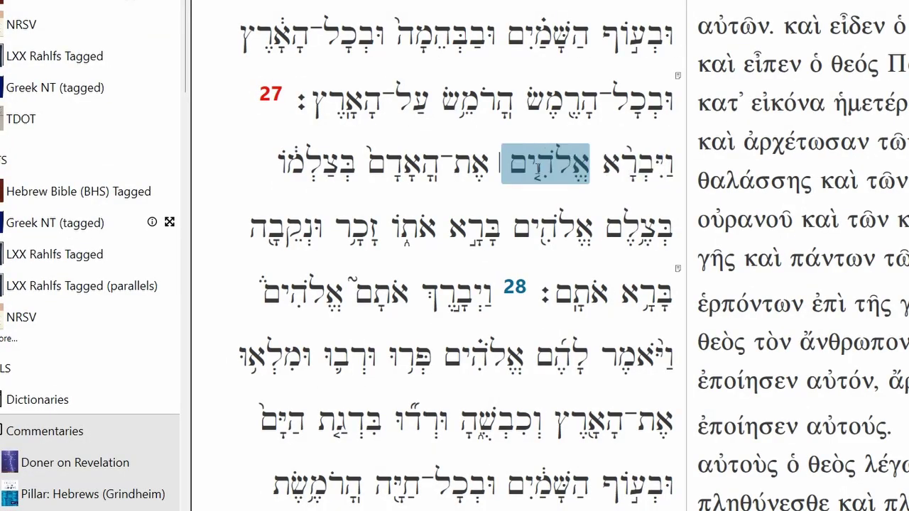
- Select each Hebrew word of Genesis 1:27 in turn, from את through זכר, then back to ויברא
click(463, 167)
click(402, 168)
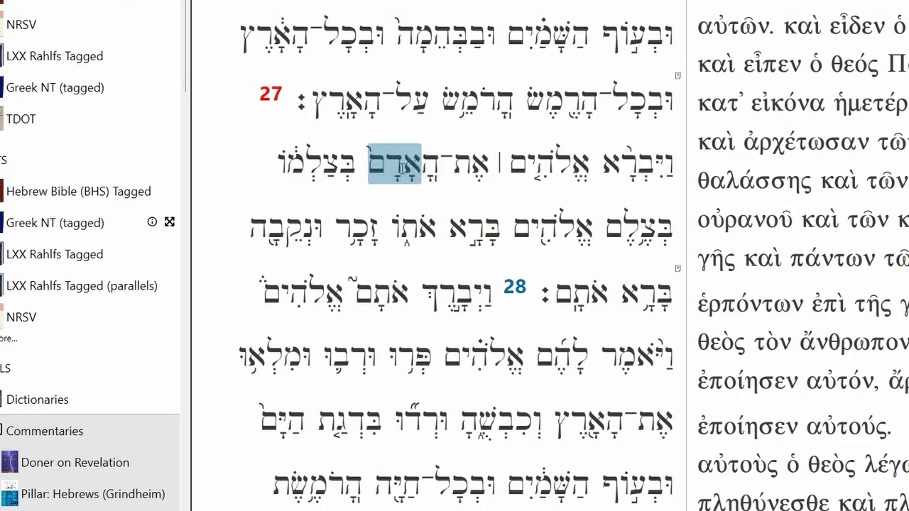
click(312, 165)
click(630, 227)
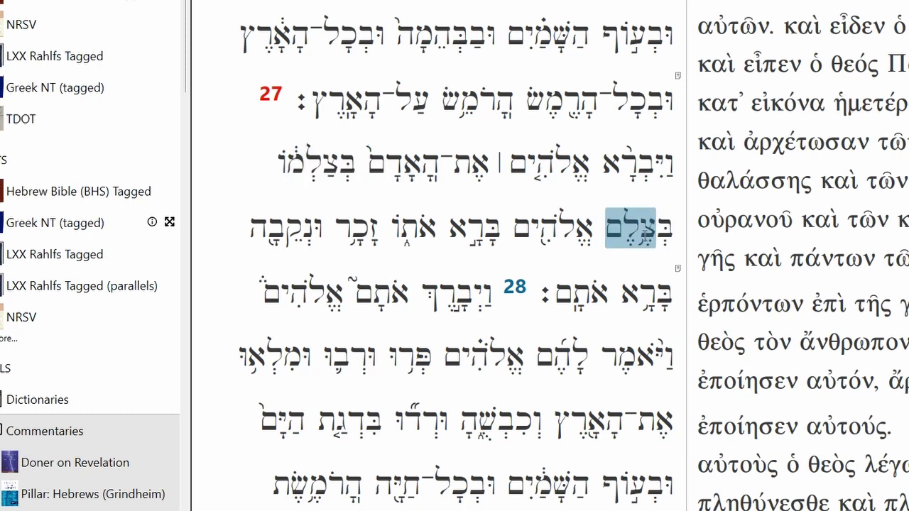
click(575, 234)
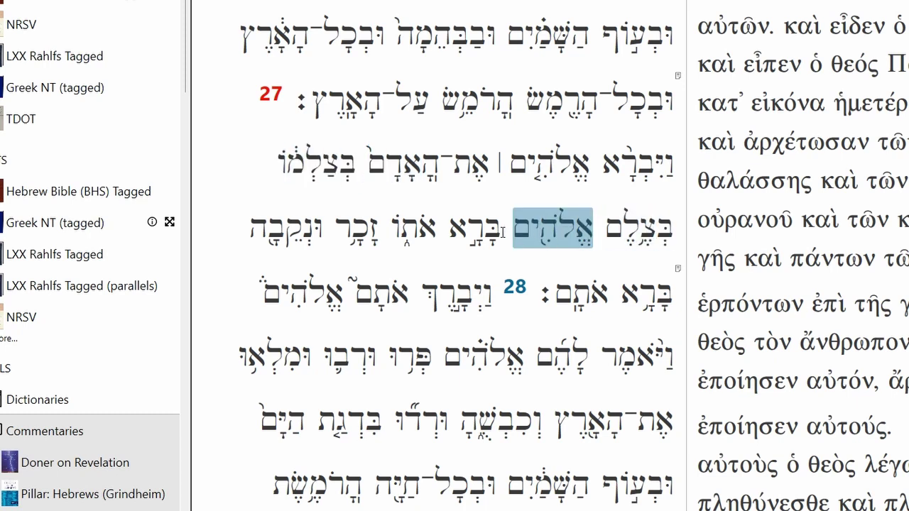
click(503, 232)
click(426, 232)
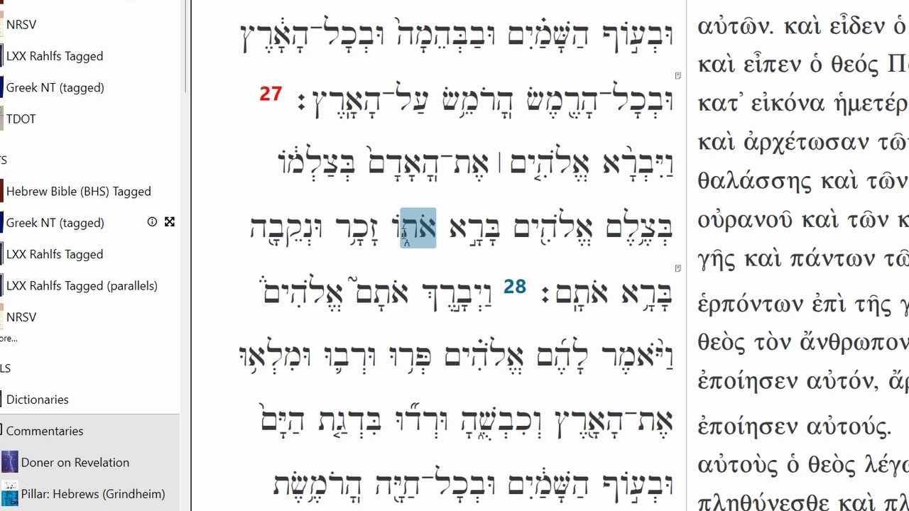
click(346, 229)
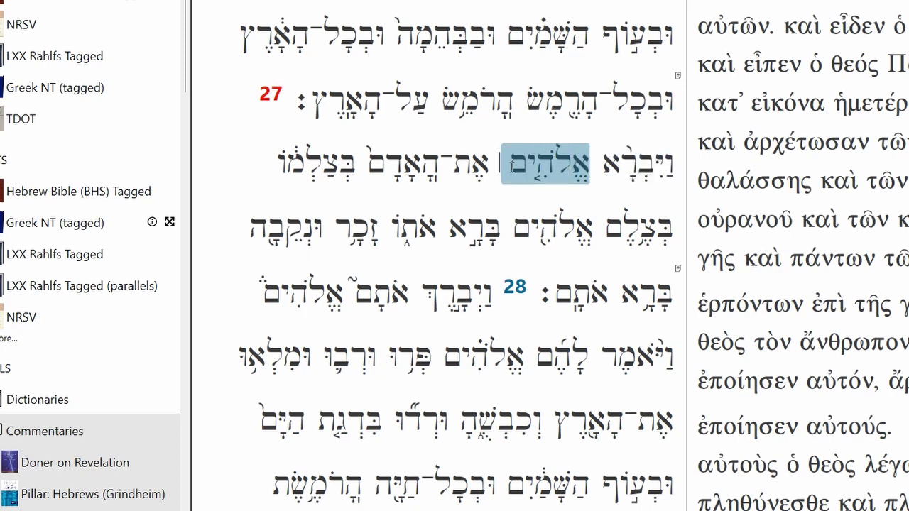
click(646, 178)
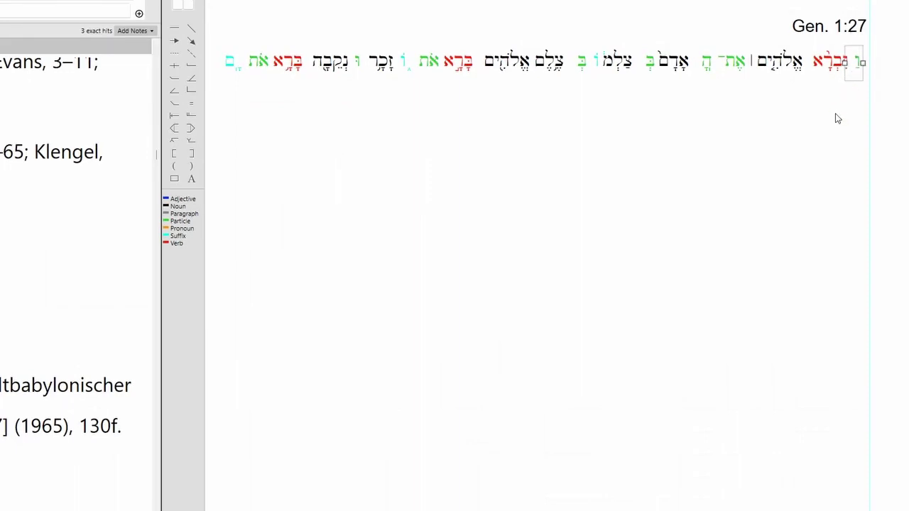
- Place the main clause ויברא אלהים את האדם on the first phrase line
drag(838, 119, 792, 122)
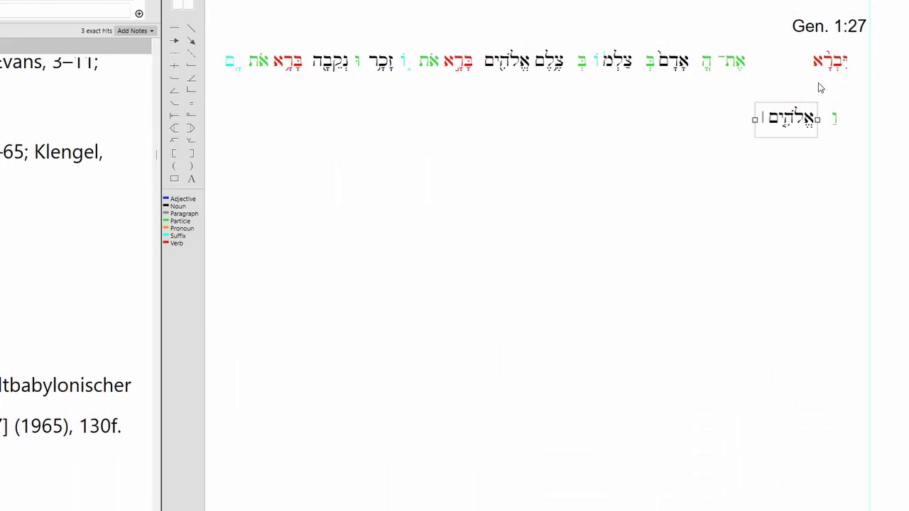
drag(831, 62, 729, 125)
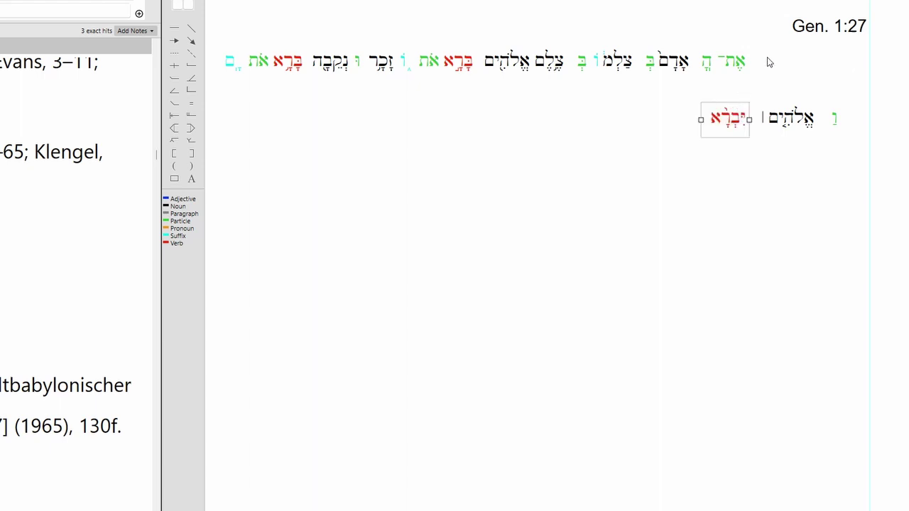
drag(773, 59, 620, 123)
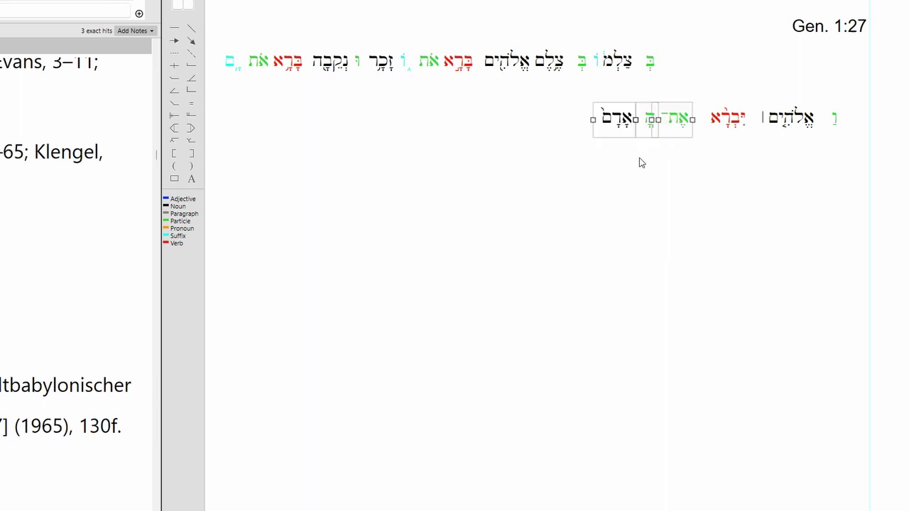
click(650, 182)
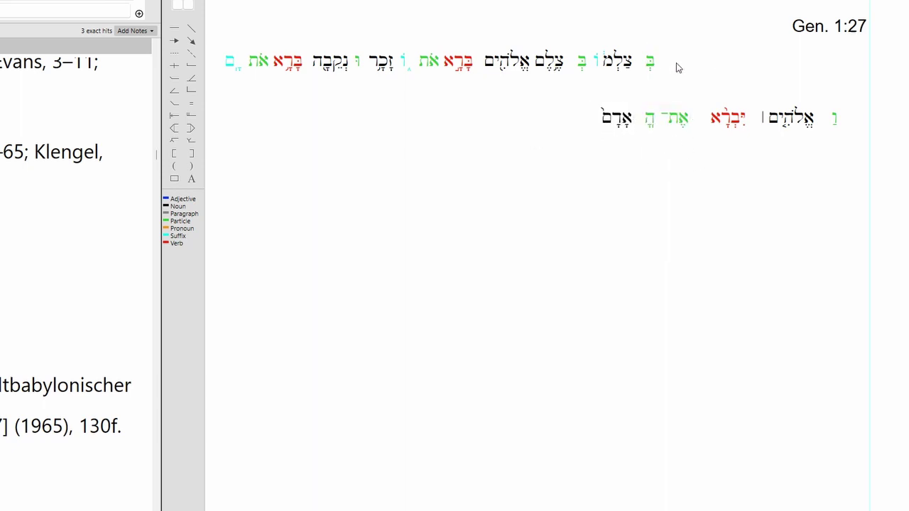
- Set ב צלמו as its own line below the main clause
click(629, 63)
drag(629, 62, 710, 166)
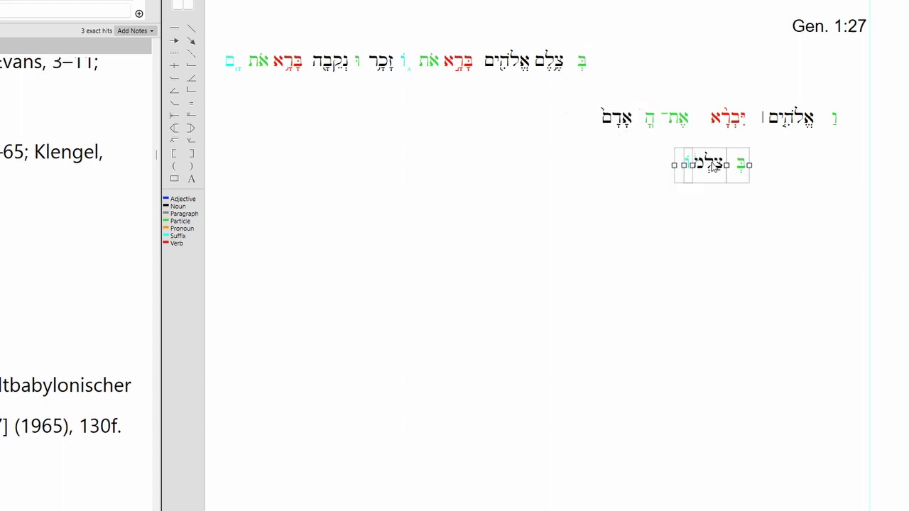
click(646, 81)
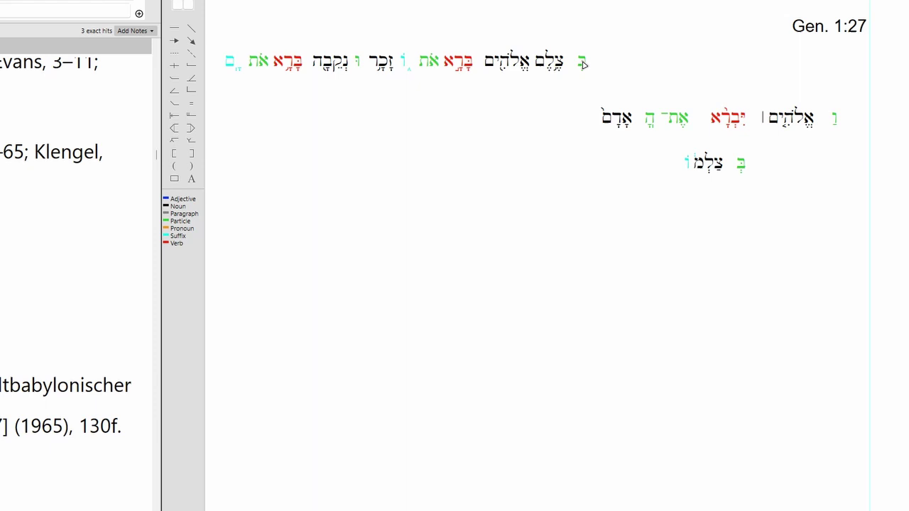
- Build the ב צלם אלהים line, then bring ברא and את down beneath it
drag(581, 65, 743, 217)
drag(555, 67, 715, 212)
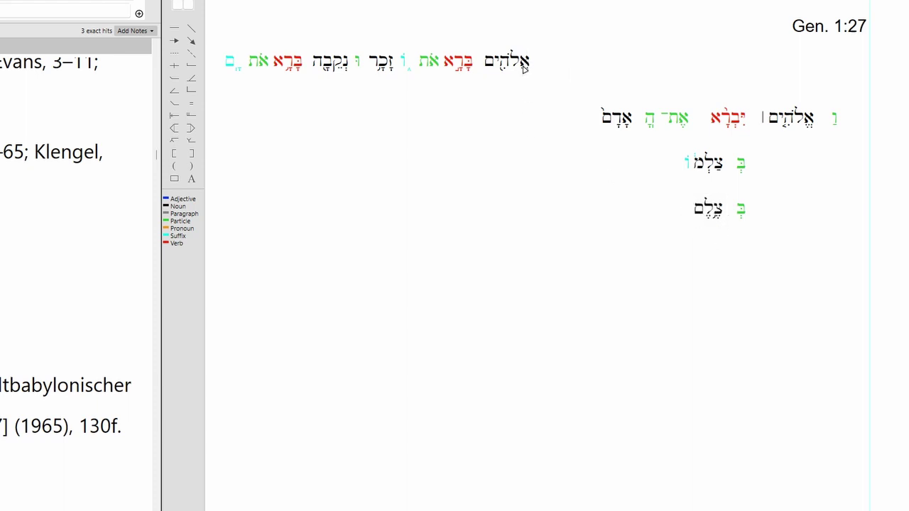
drag(524, 63, 670, 211)
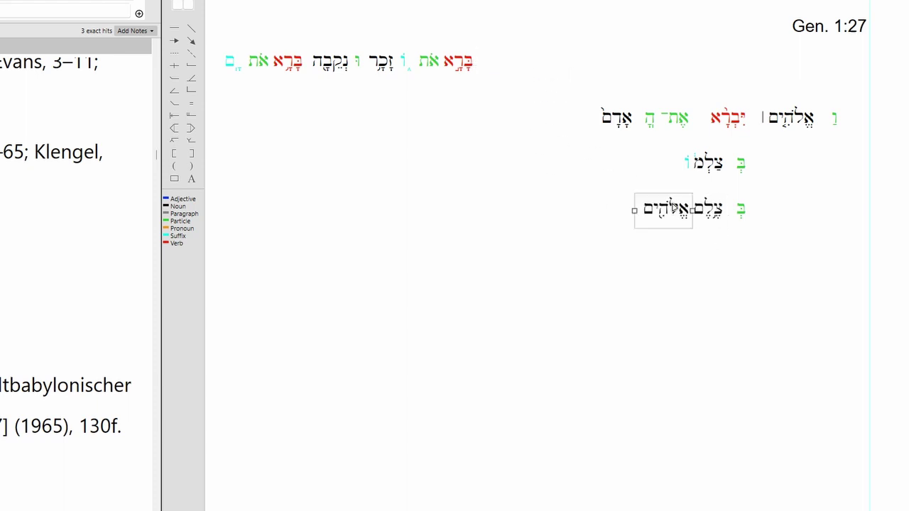
drag(459, 67, 738, 249)
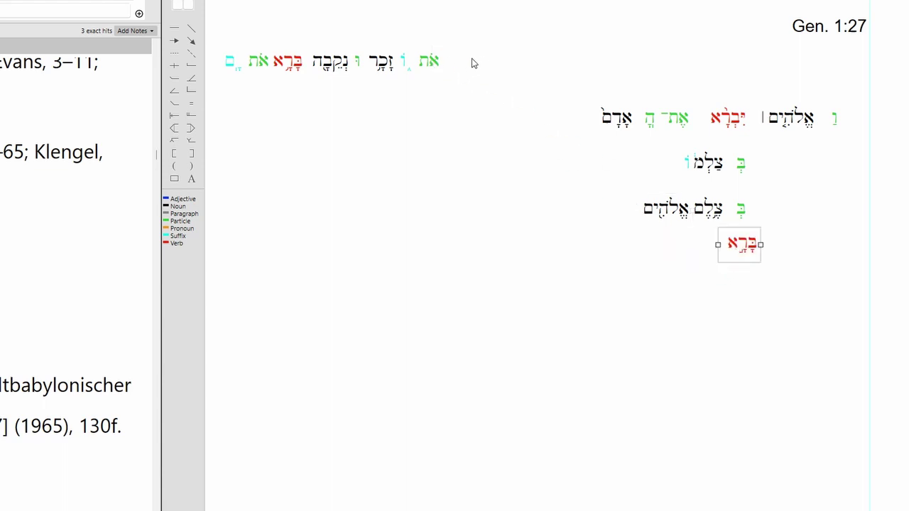
drag(476, 58, 686, 248)
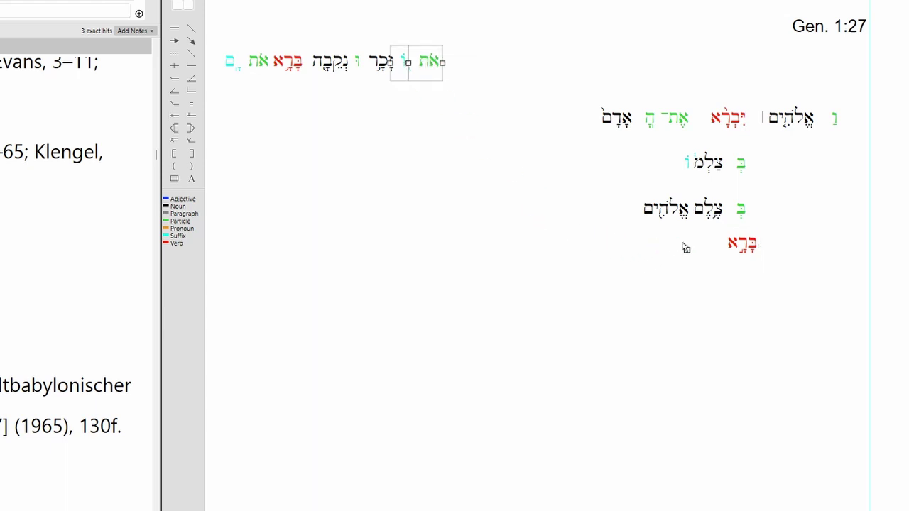
- Attach את beside ברא and place זכר on a new line beneath
click(702, 313)
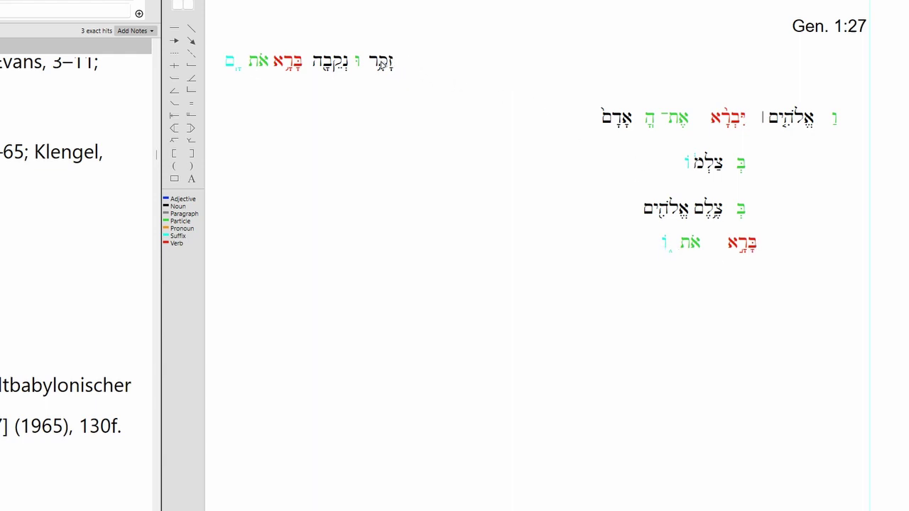
drag(382, 62, 659, 290)
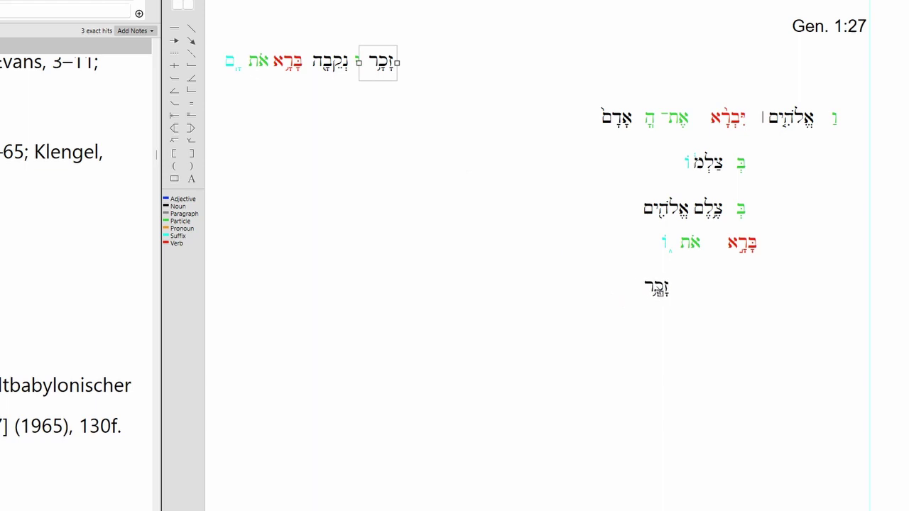
drag(659, 291, 656, 290)
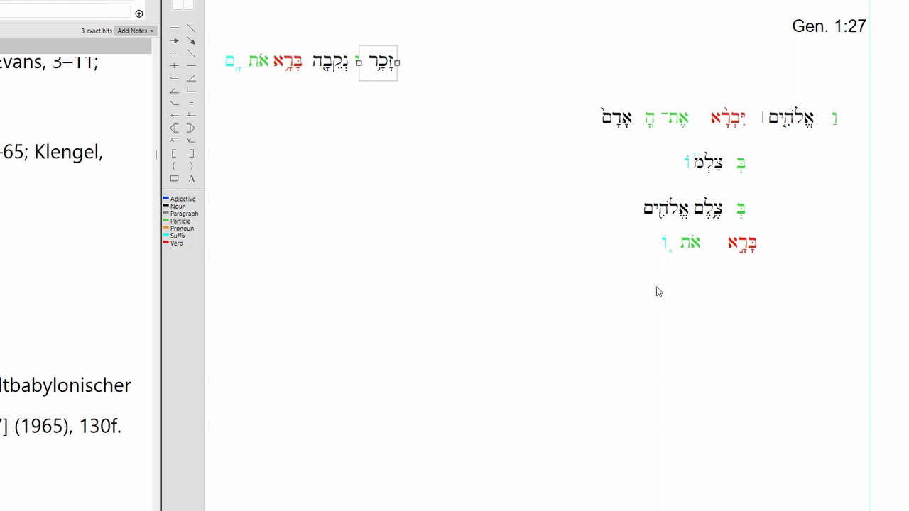
click(491, 234)
- Set ונקבה beneath זכר and move the second בָּרָא onto a new lower line
drag(355, 62, 646, 317)
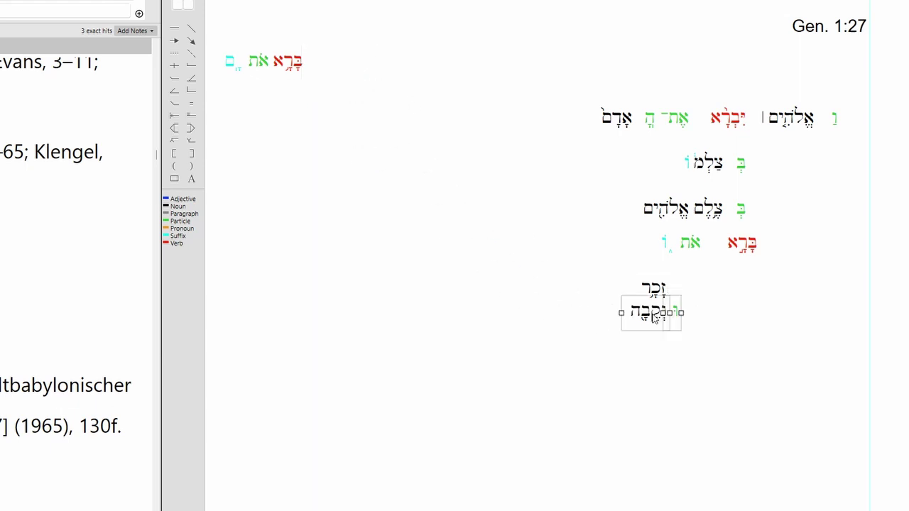
click(556, 317)
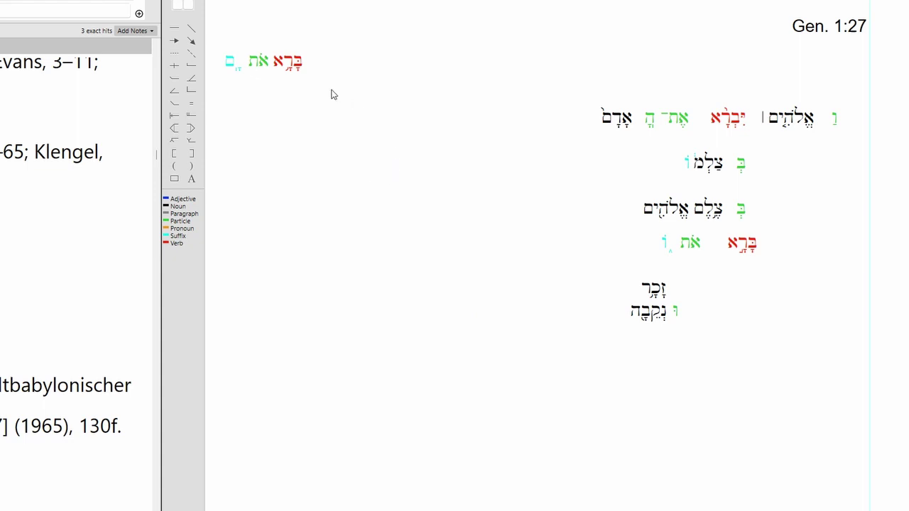
drag(292, 63, 752, 350)
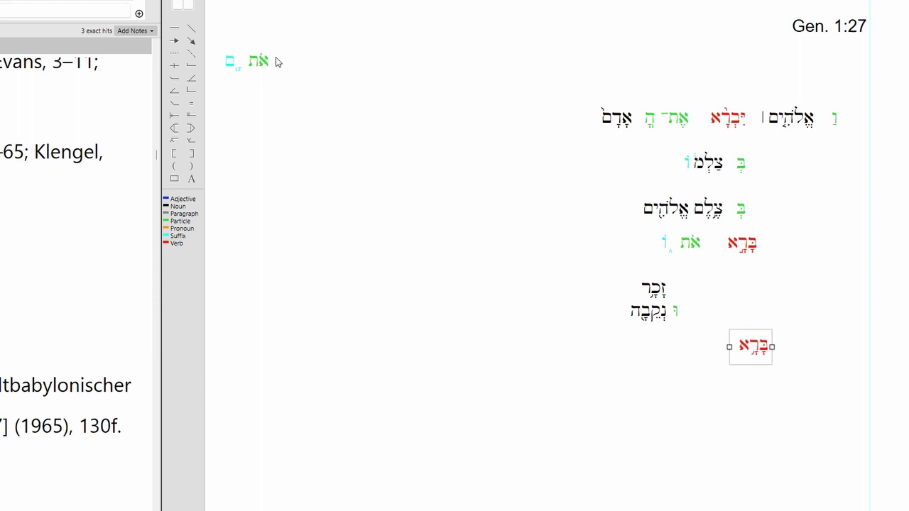
drag(301, 58, 663, 349)
- Drop אֶת and ם beside the lower בָּרָא, then nudge the זָכָר and וּנְקֵבָה lines right
click(725, 389)
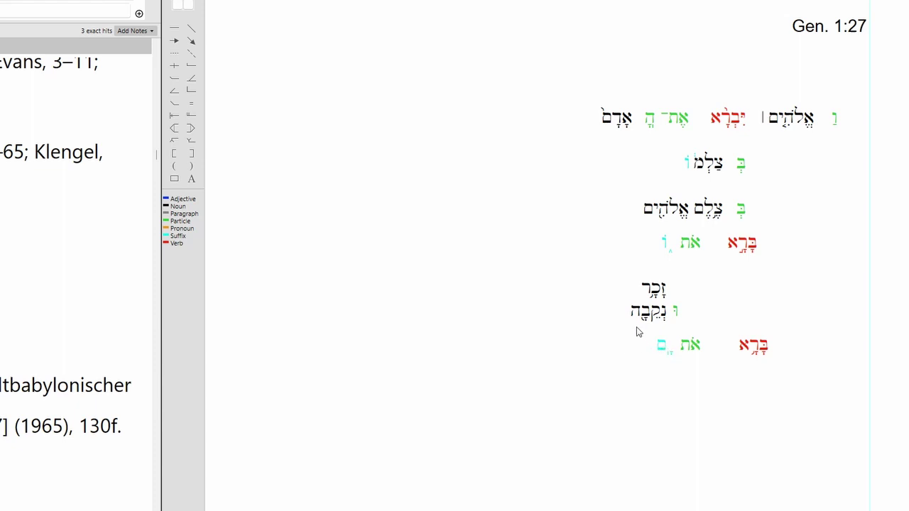
drag(609, 280, 708, 327)
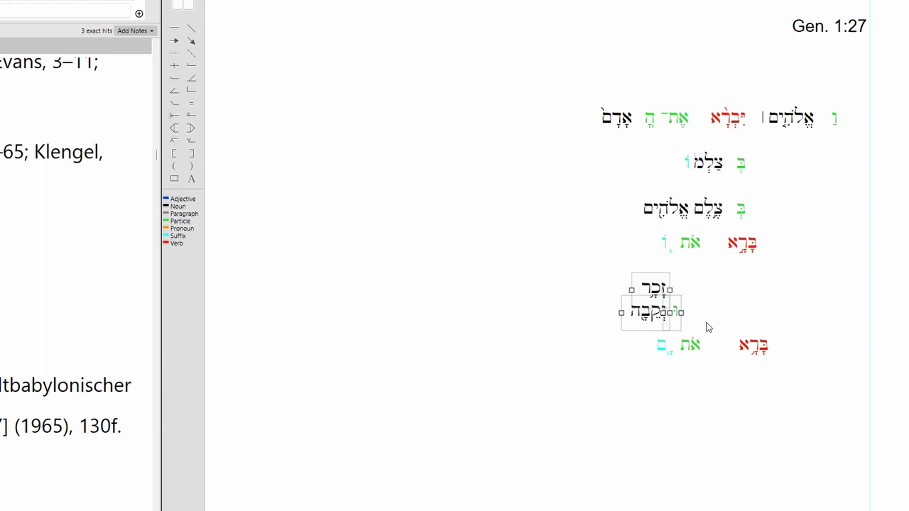
mouse_move(654, 317)
mouse_down()
mouse_move(566, 361)
mouse_move(611, 383)
mouse_move(612, 375)
mouse_move(658, 426)
mouse_move(625, 389)
mouse_move(641, 321)
mouse_up()
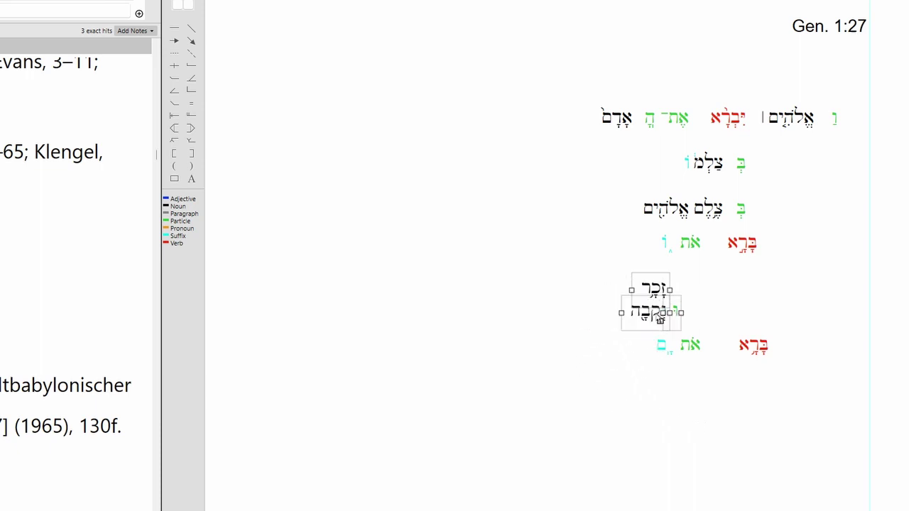
click(572, 310)
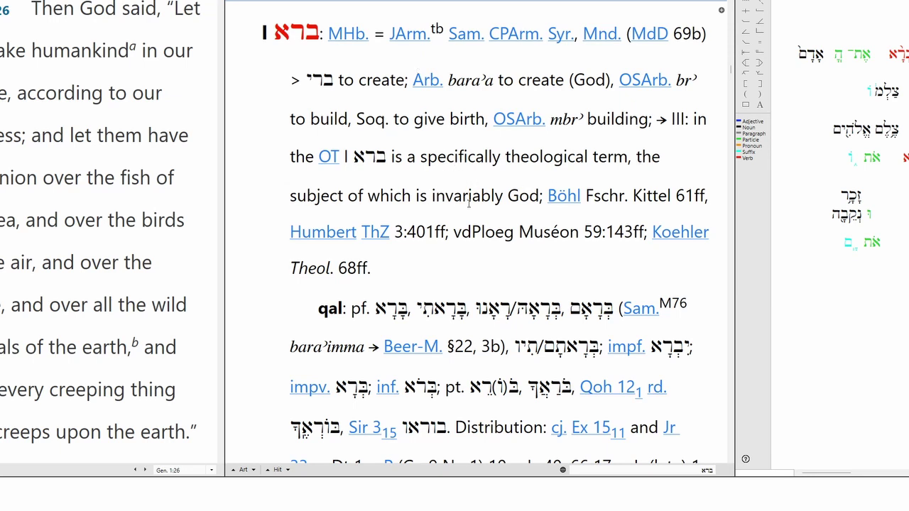
- Read the HALOT בָּרָא entry, marking 'God' and scrolling down through it
double_click(526, 194)
scroll(526, 257, down, 5)
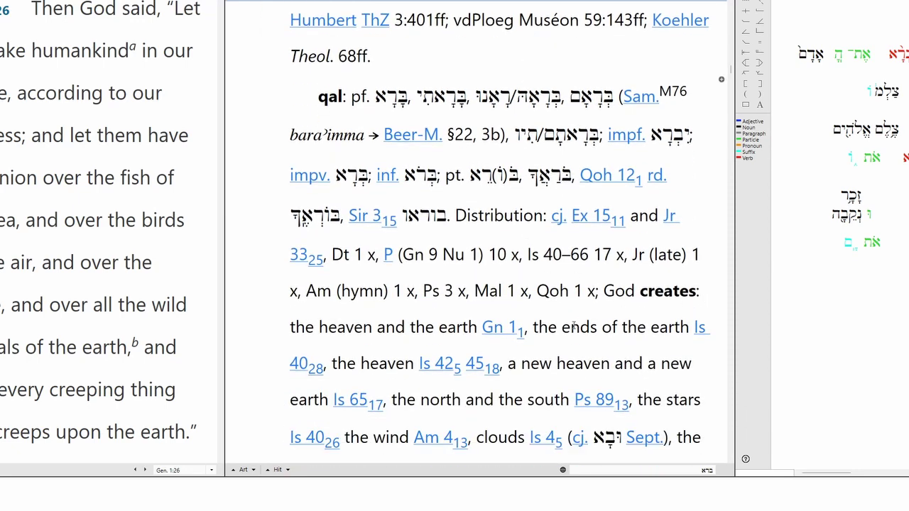
scroll(571, 321, down, 5)
scroll(569, 306, down, 2)
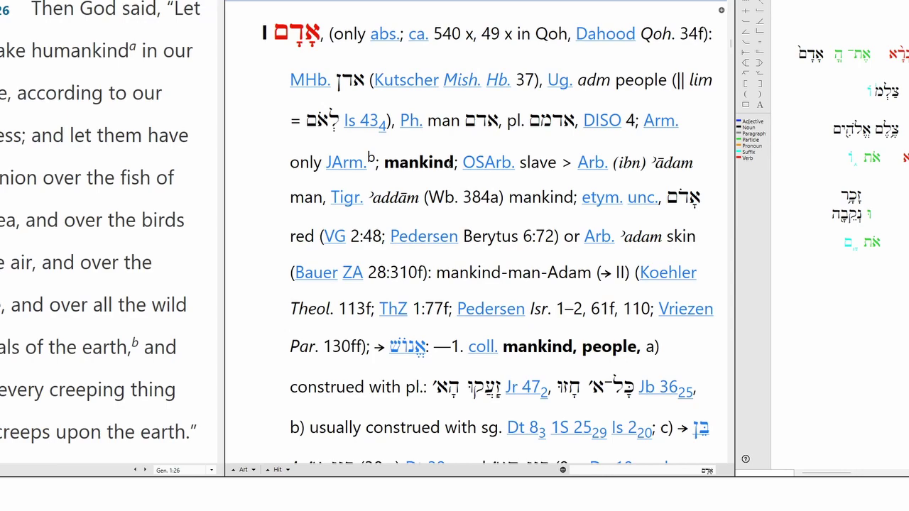
- Read down the HALOT צֶלֶם entry to sense 5, 'likeness', citing Gn 1:26
double_click(418, 162)
scroll(463, 226, down, 3)
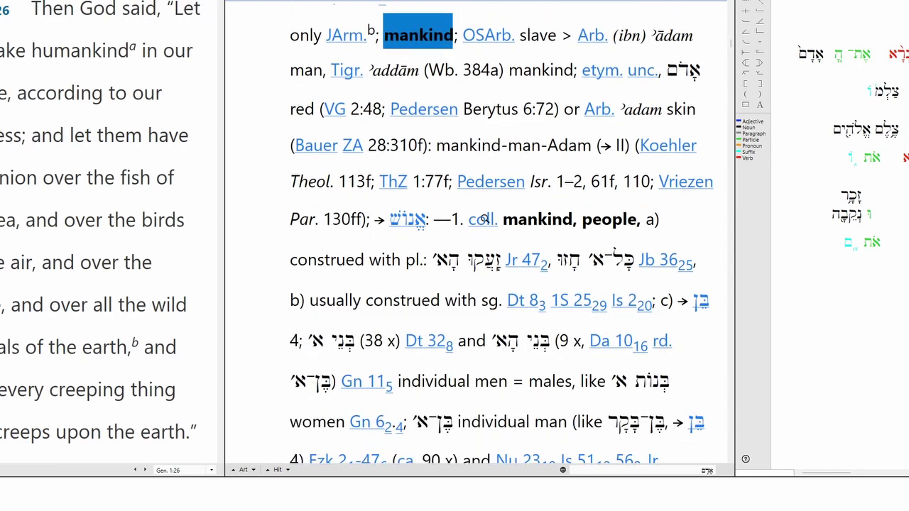
scroll(643, 218, down, 15)
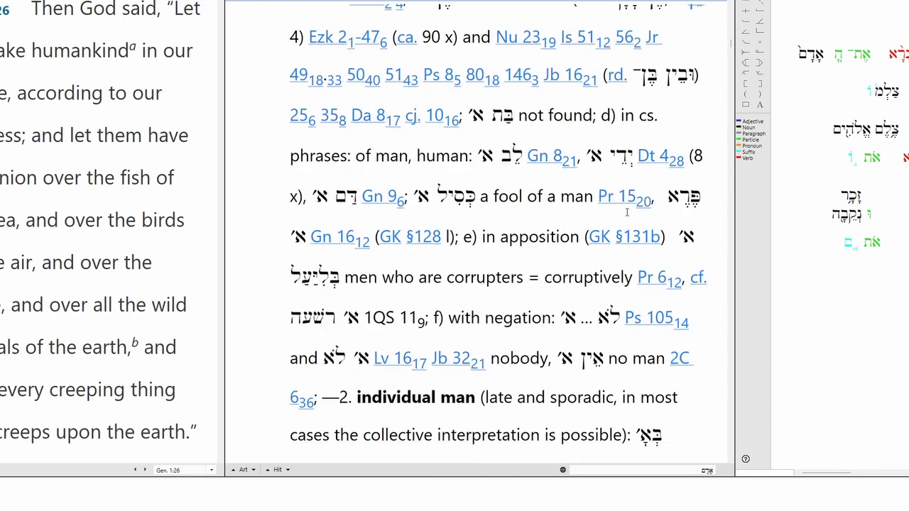
scroll(621, 209, down, 1)
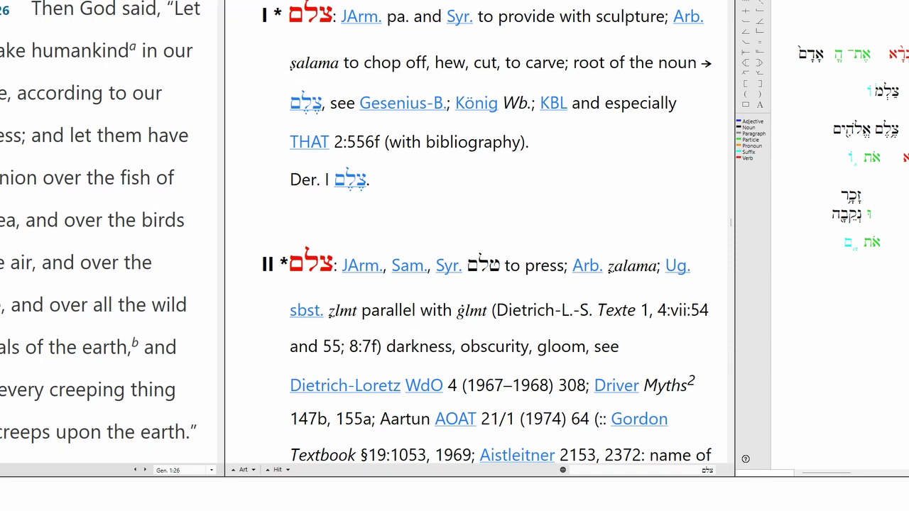
scroll(492, 235, down, 2)
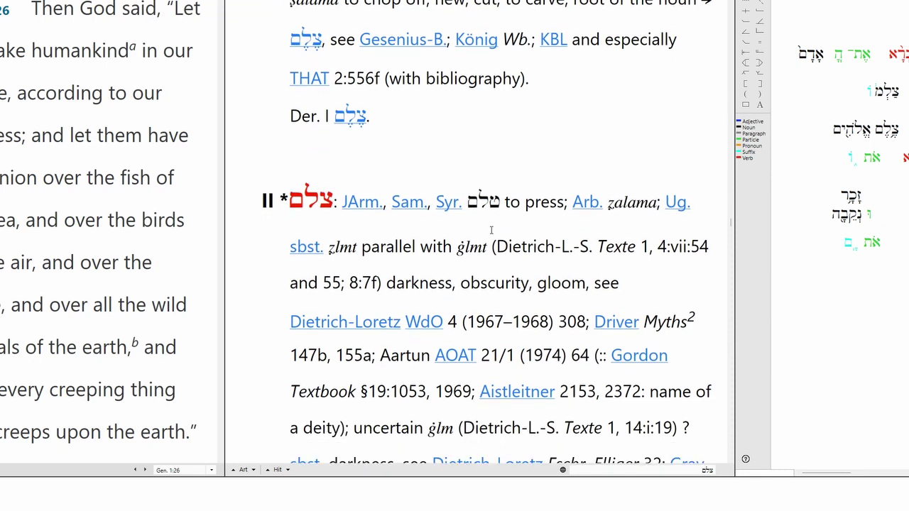
scroll(490, 230, down, 7)
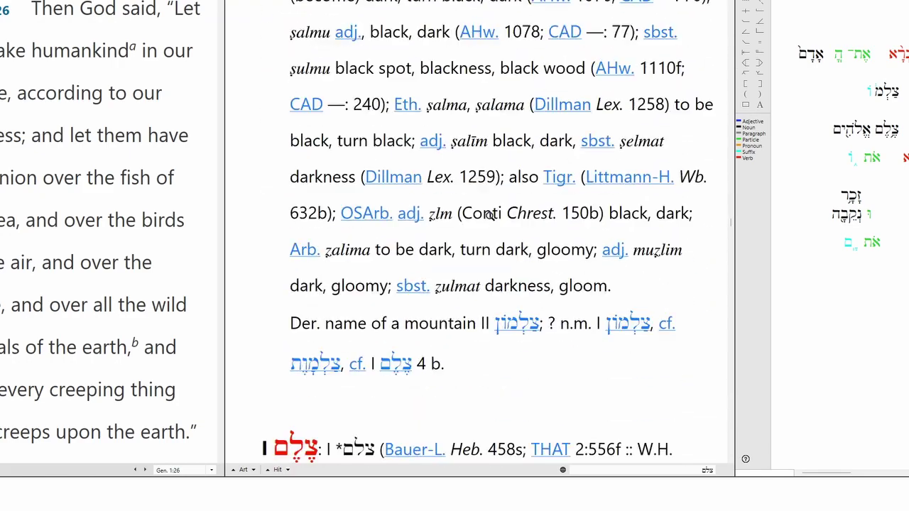
scroll(491, 215, down, 5)
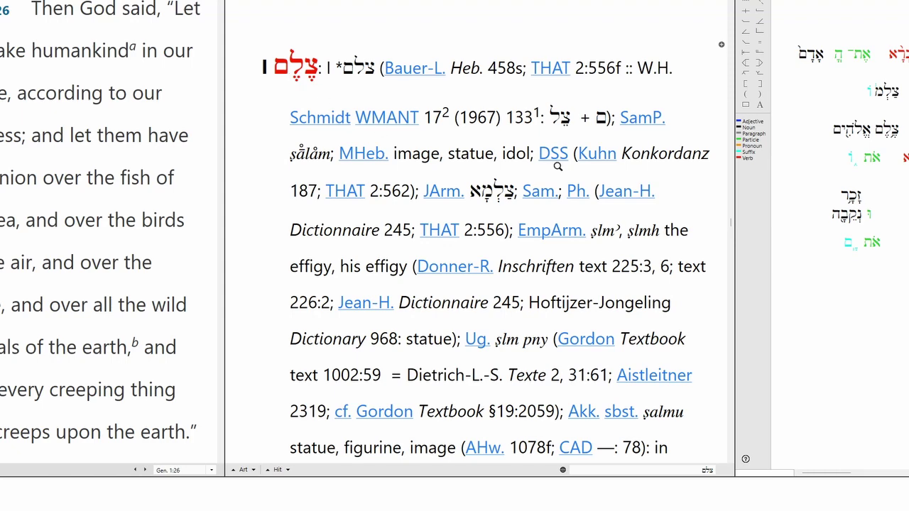
scroll(558, 161, down, 3)
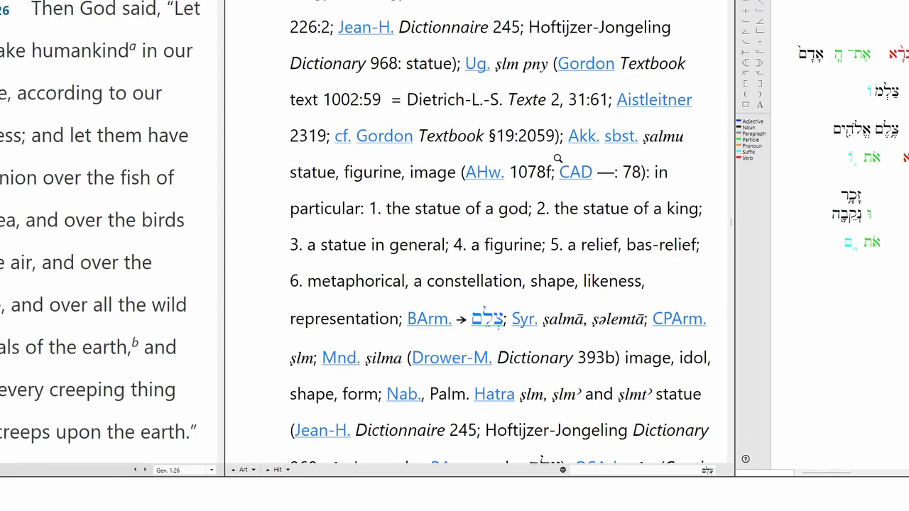
scroll(558, 158, down, 1)
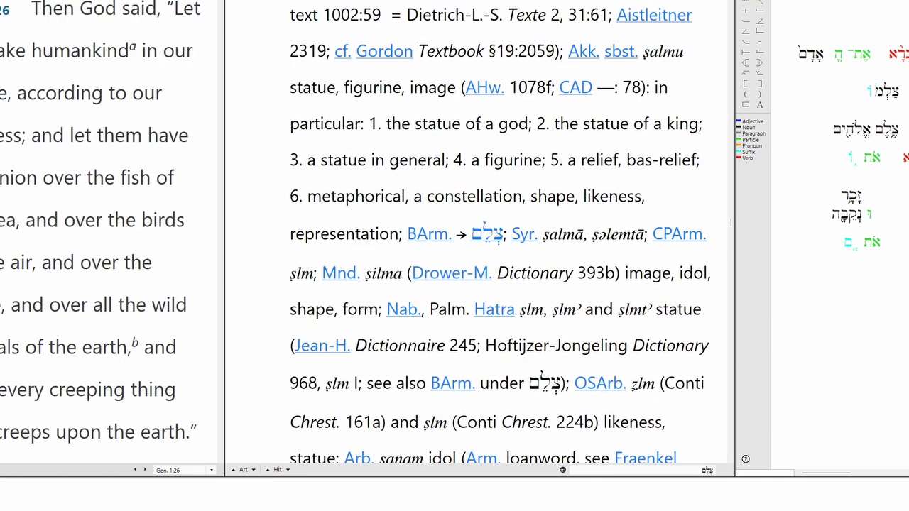
scroll(479, 125, down, 5)
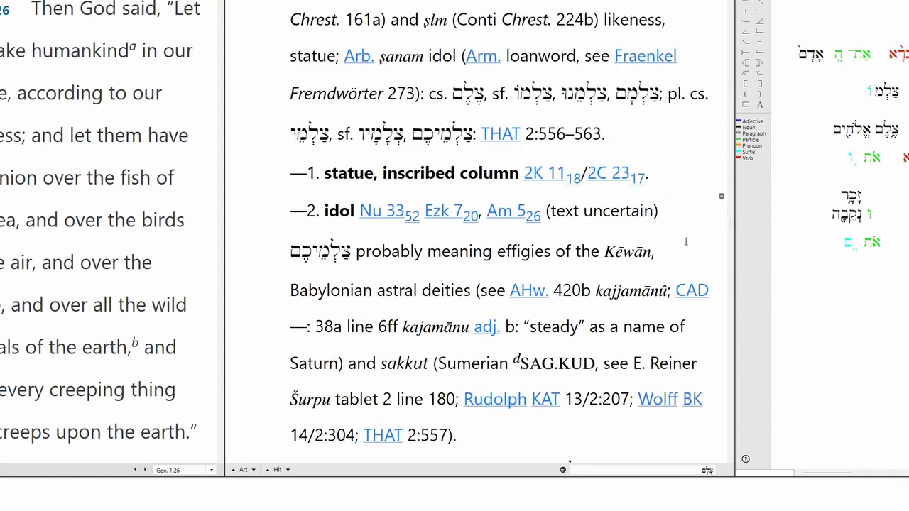
scroll(686, 242, down, 4)
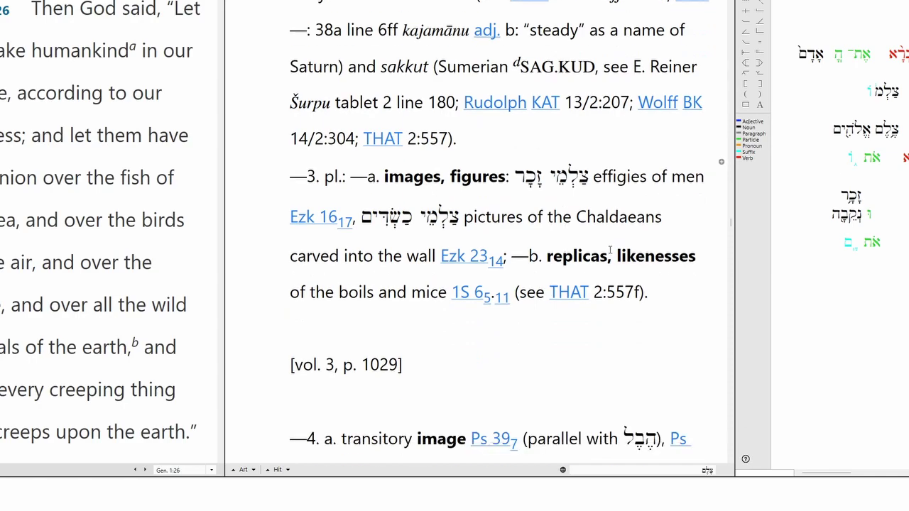
scroll(668, 264, down, 4)
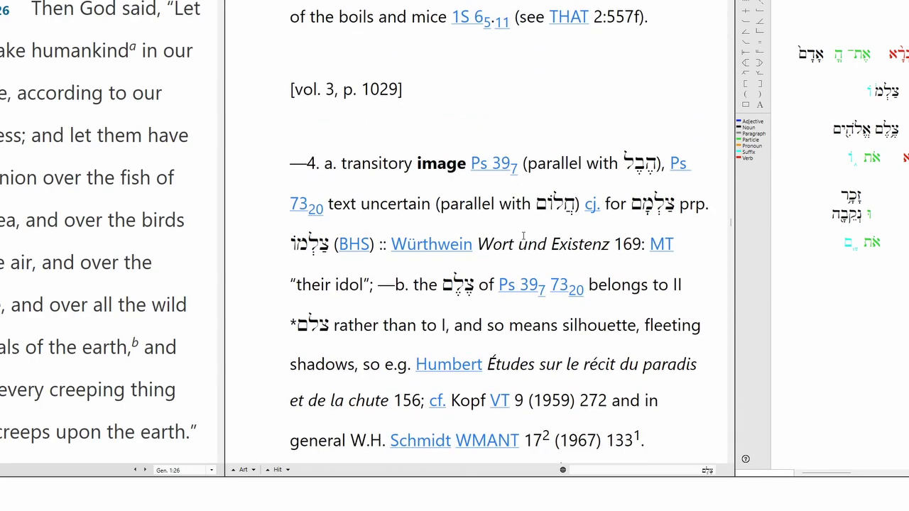
scroll(426, 213, down, 3)
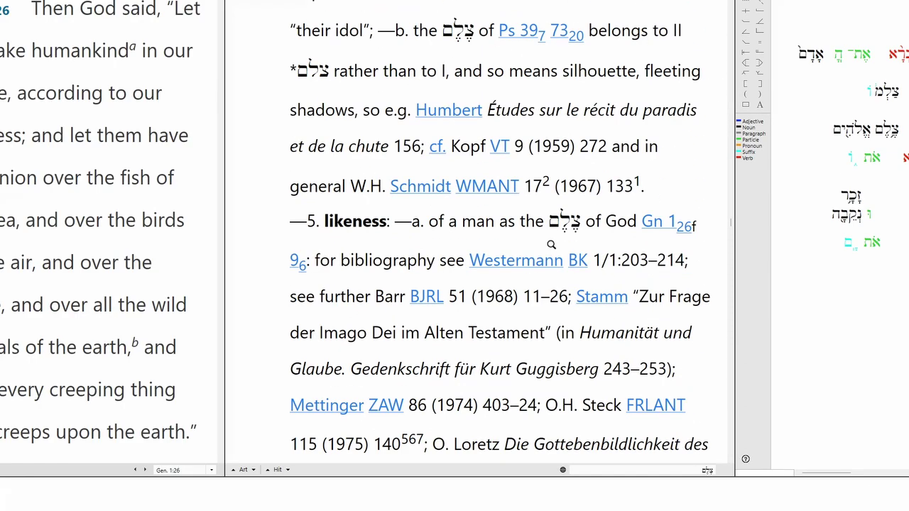
scroll(382, 232, down, 2)
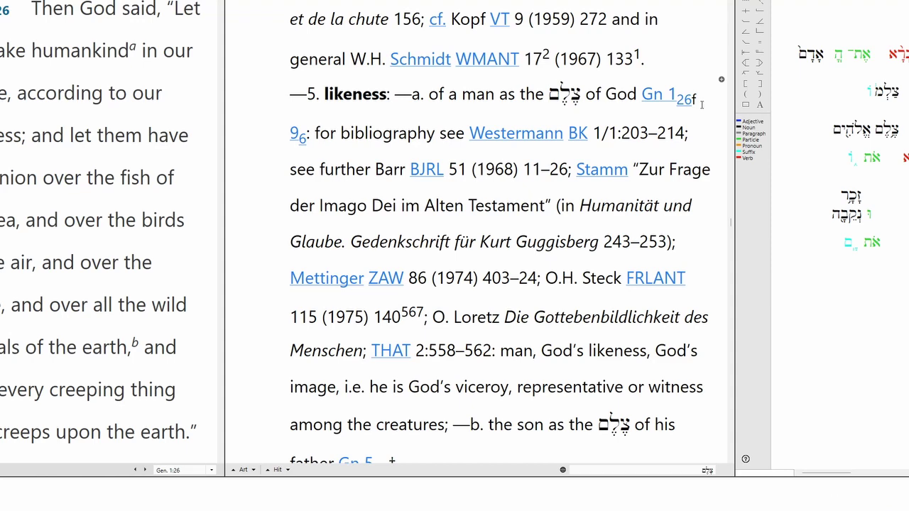
- Scroll into the HALOT זָכָר entry, glossed 'man, male person'
scroll(687, 105, down, 1)
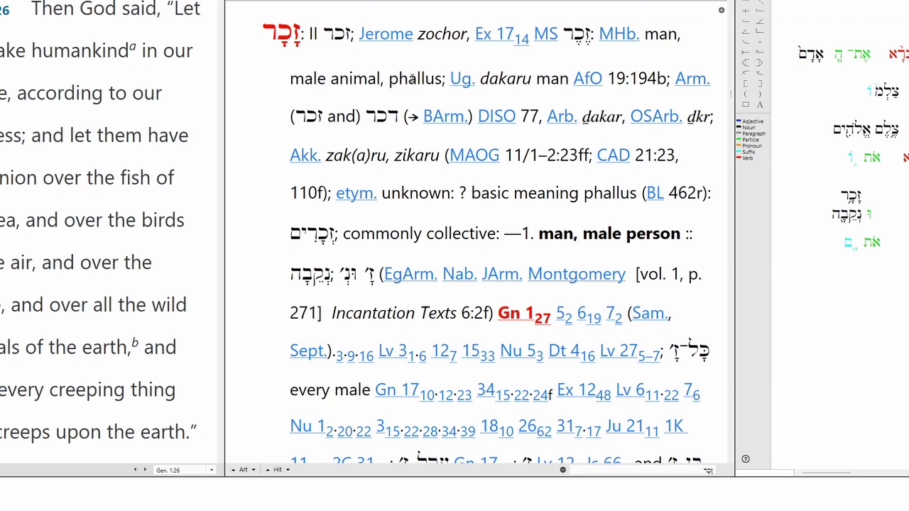
- Read the זָכָר entry, highlighting 'phallus' in its basic meaning note, then clear it
double_click(413, 78)
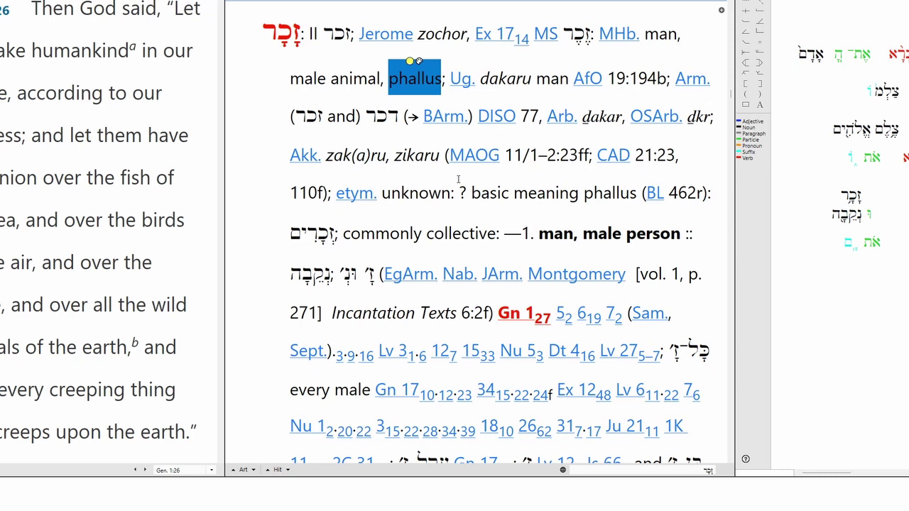
scroll(476, 204, down, 1)
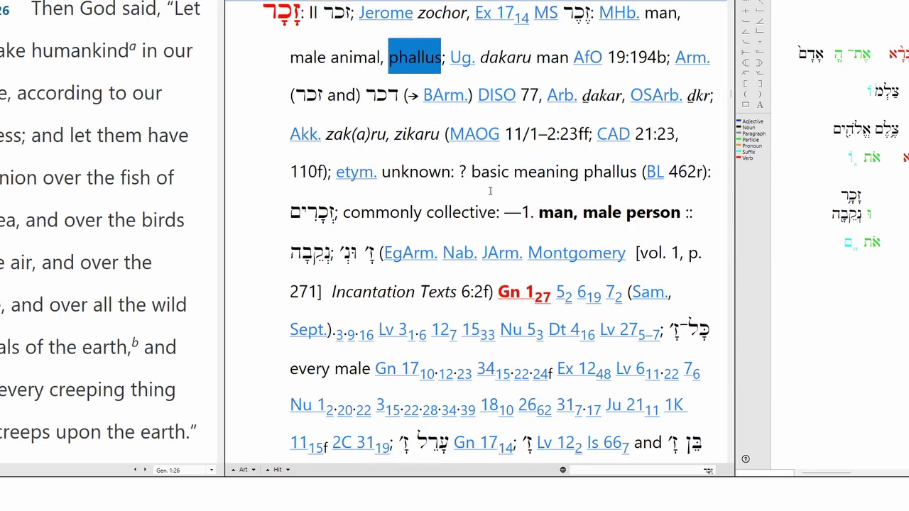
scroll(489, 190, up, 1)
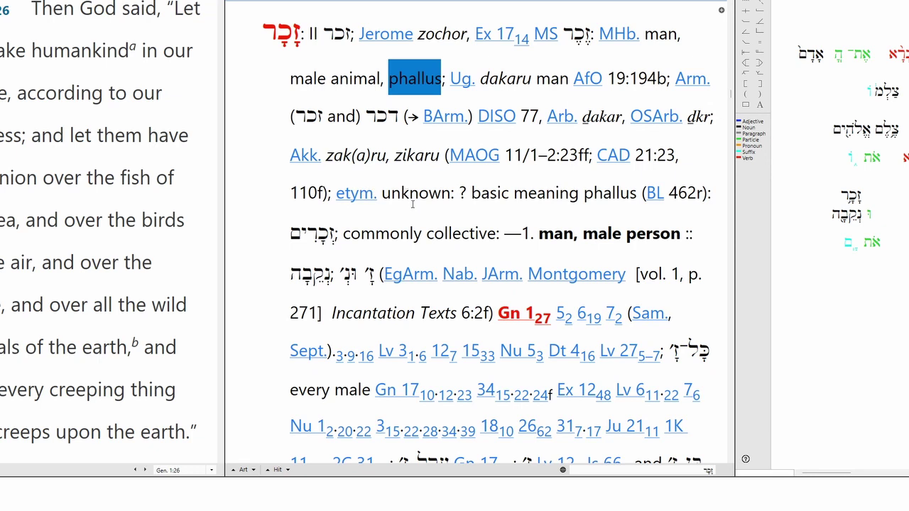
double_click(605, 193)
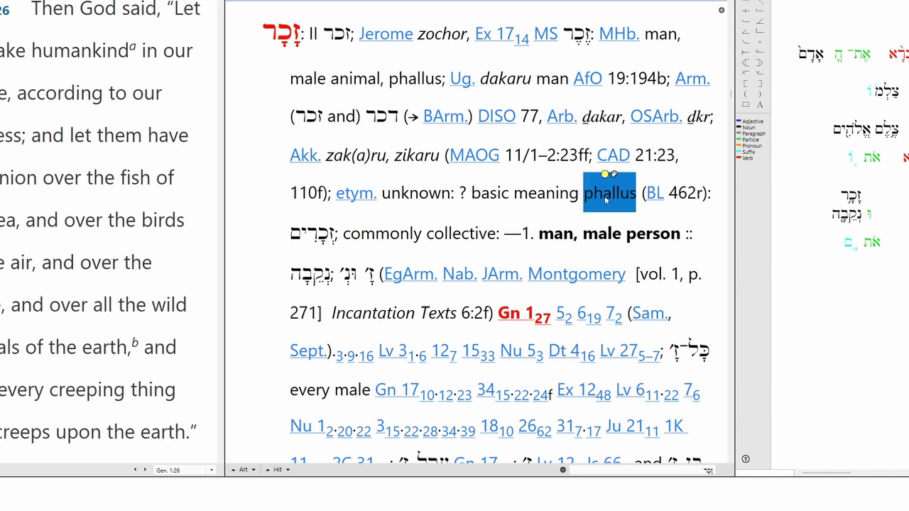
click(409, 233)
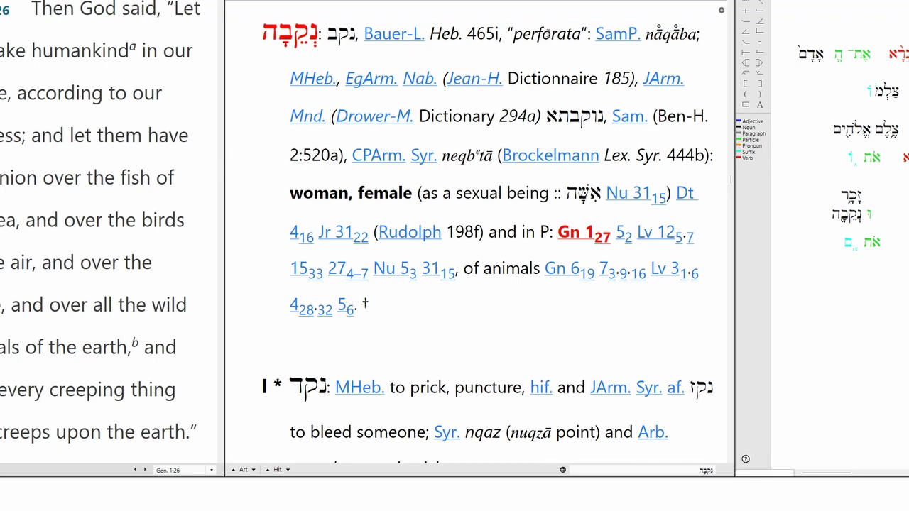
- Read the נקב root entries, marking 'perforata', 'mine' and the sense 'bore through'
double_click(549, 34)
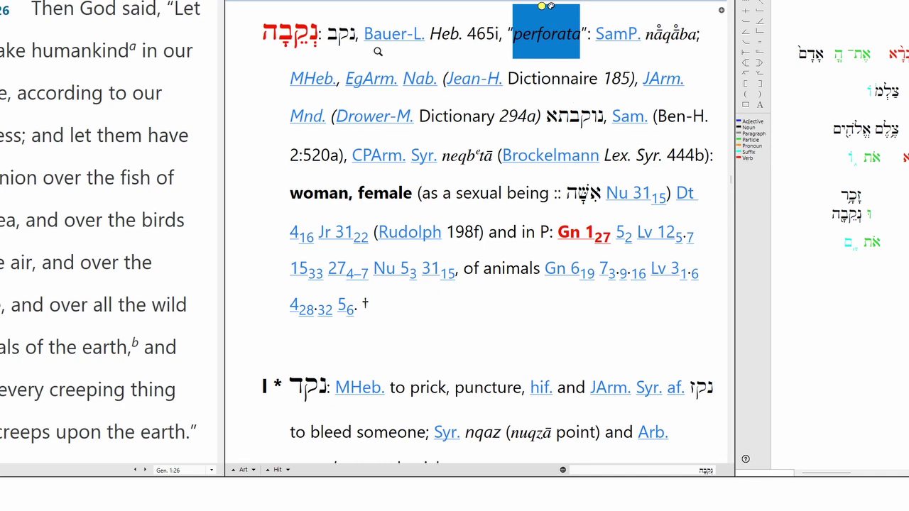
double_click(342, 35)
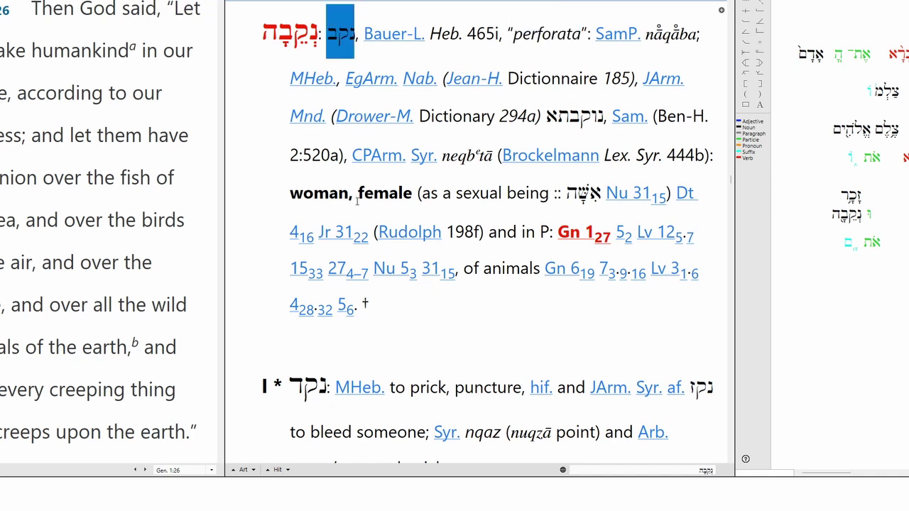
scroll(357, 206, up, 2)
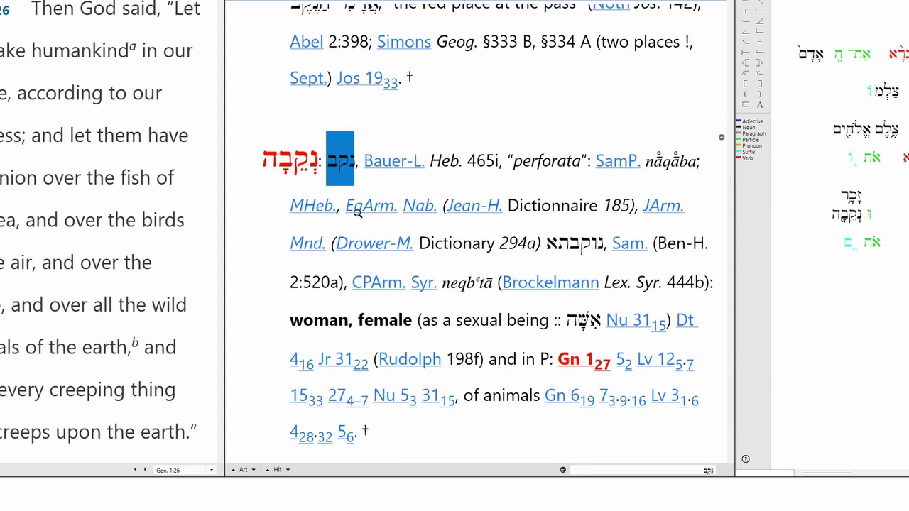
scroll(429, 226, up, 4)
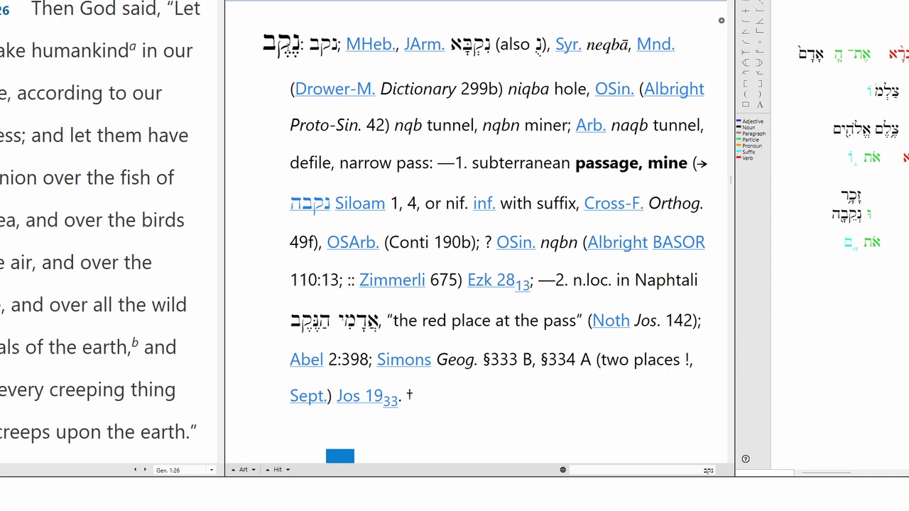
double_click(622, 168)
double_click(654, 162)
scroll(549, 179, up, 5)
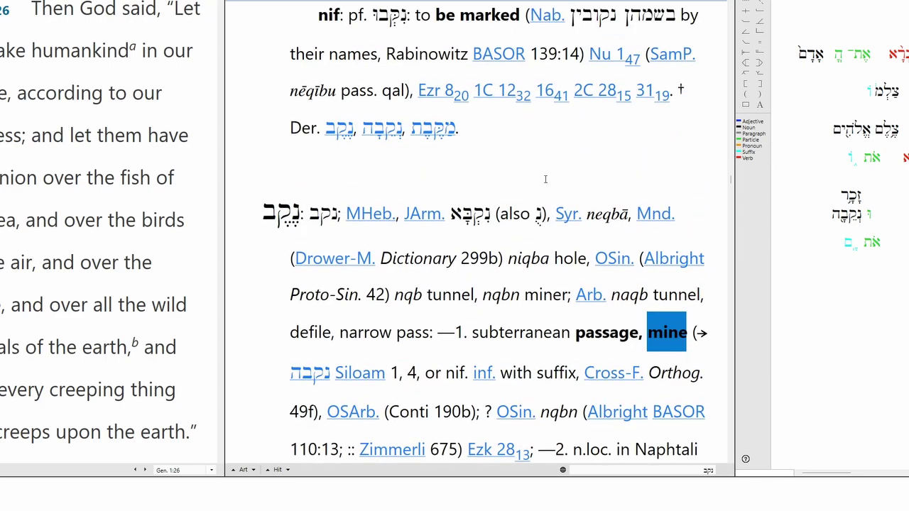
scroll(532, 195, up, 6)
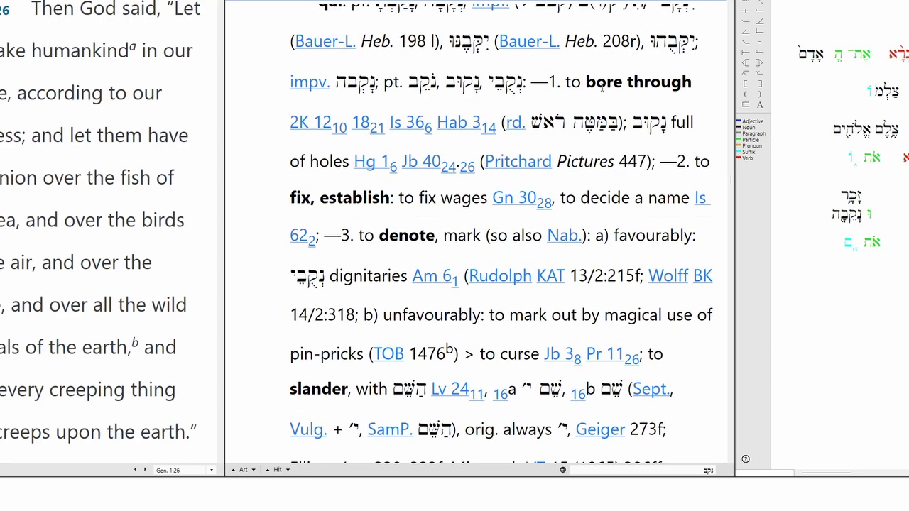
drag(587, 81, 681, 84)
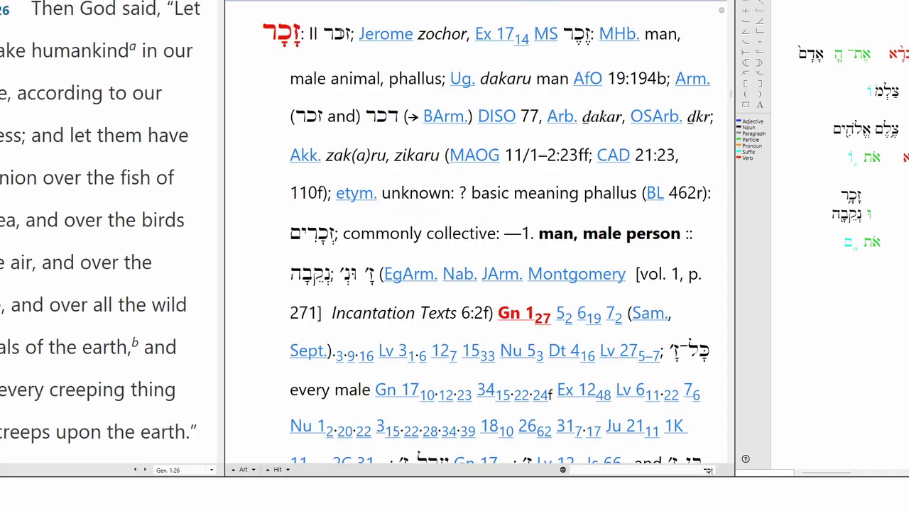
- Mark the root זכר after 'II' and highlight its gloss 'to be strong'
double_click(336, 34)
scroll(367, 179, up, 2)
scroll(366, 179, up, 3)
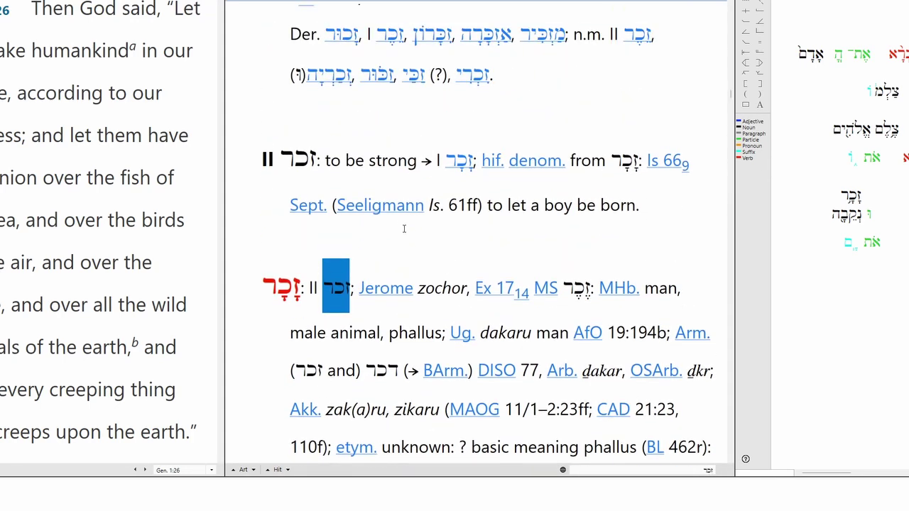
drag(323, 163, 435, 162)
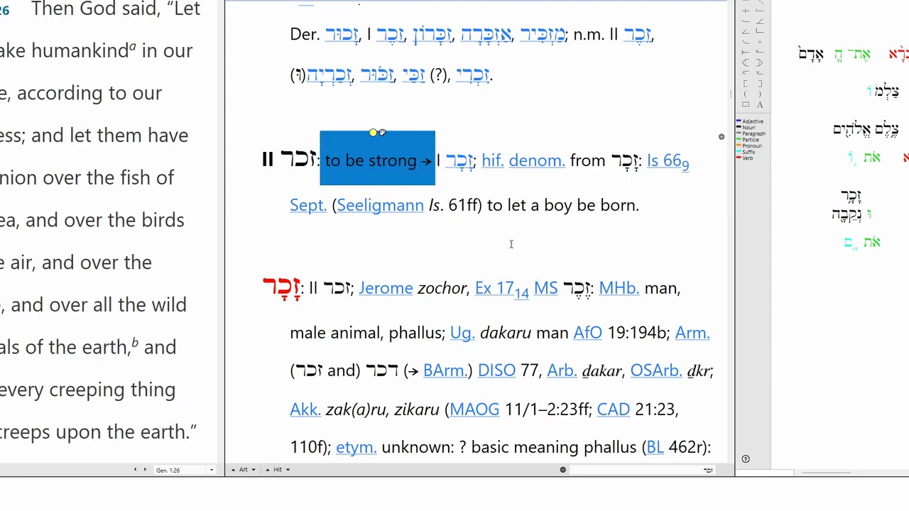
click(550, 236)
- Scroll the lexicon up to the start of the I זכר 'to remember' entry
scroll(553, 235, up, 4)
scroll(553, 236, up, 15)
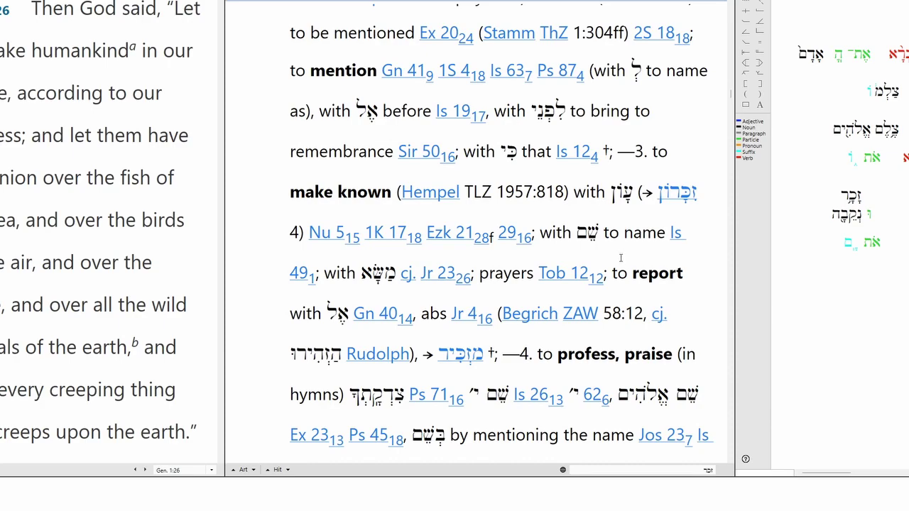
scroll(563, 245, up, 8)
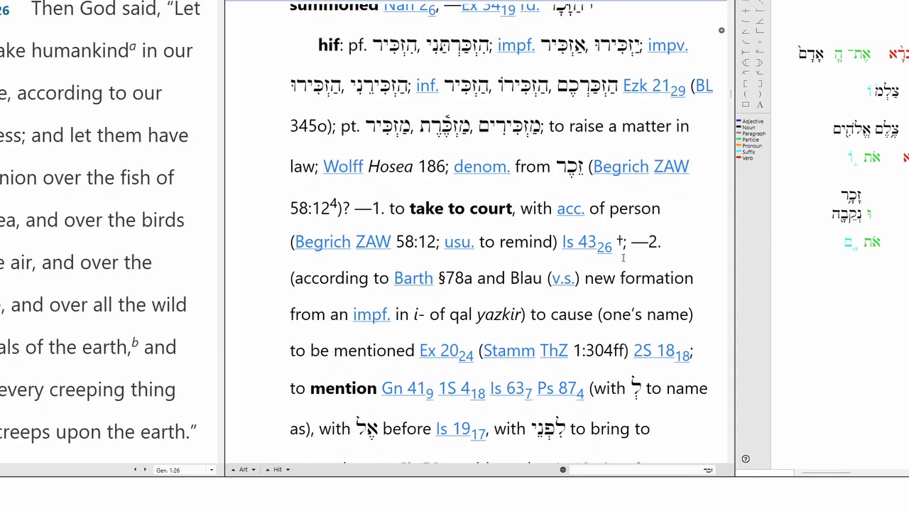
scroll(622, 259, up, 12)
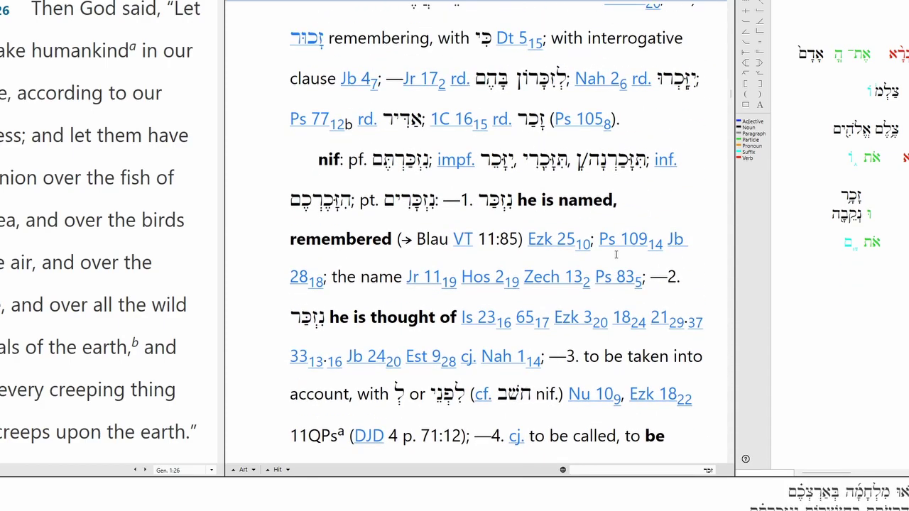
scroll(680, 262, up, 10)
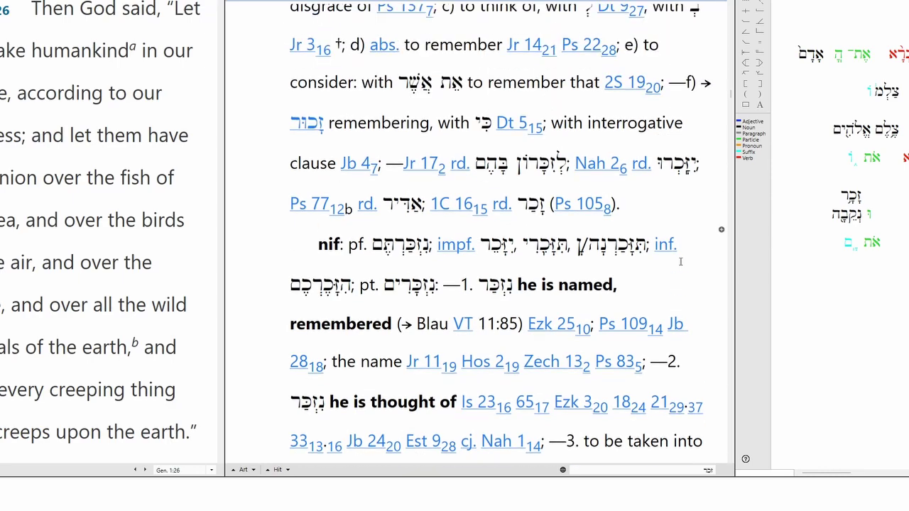
scroll(680, 262, up, 7)
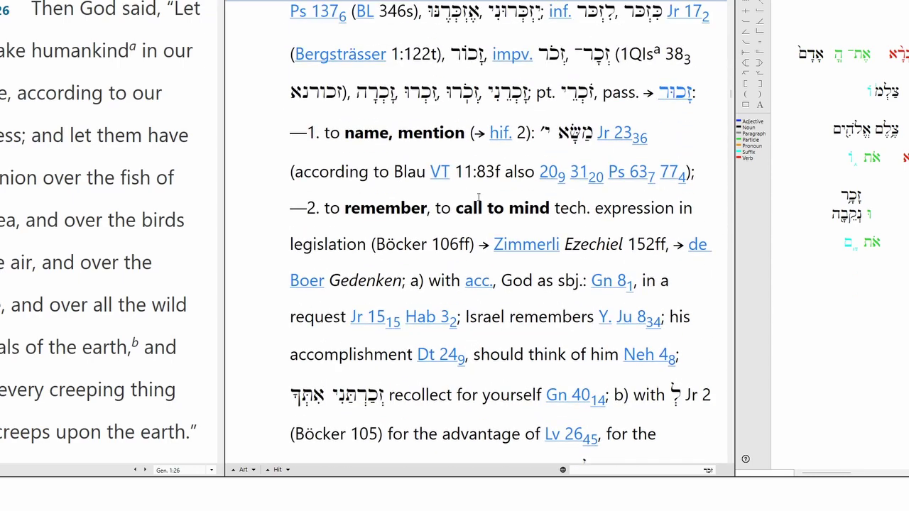
scroll(463, 240, up, 9)
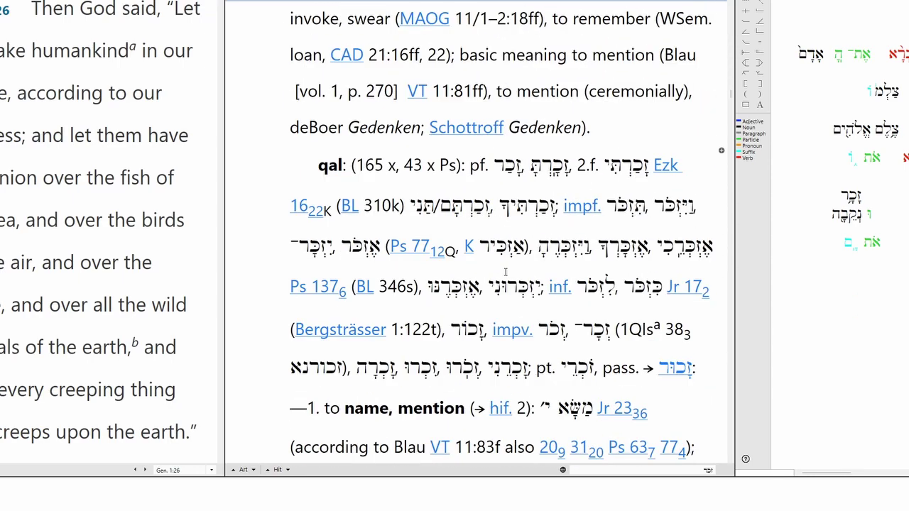
scroll(620, 270, up, 8)
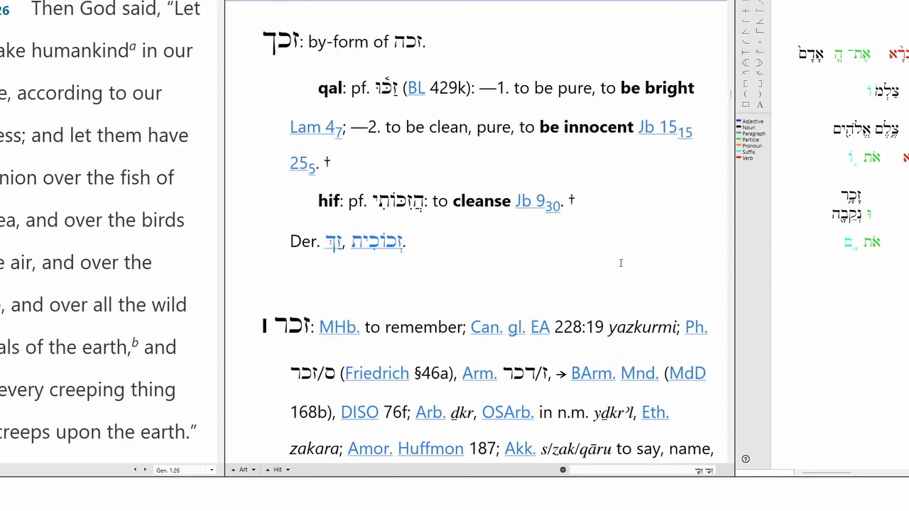
scroll(621, 266, down, 5)
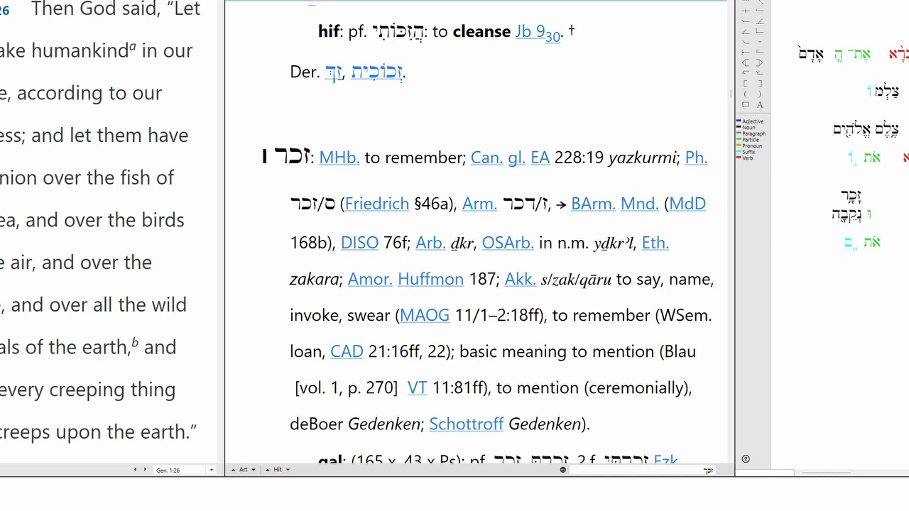